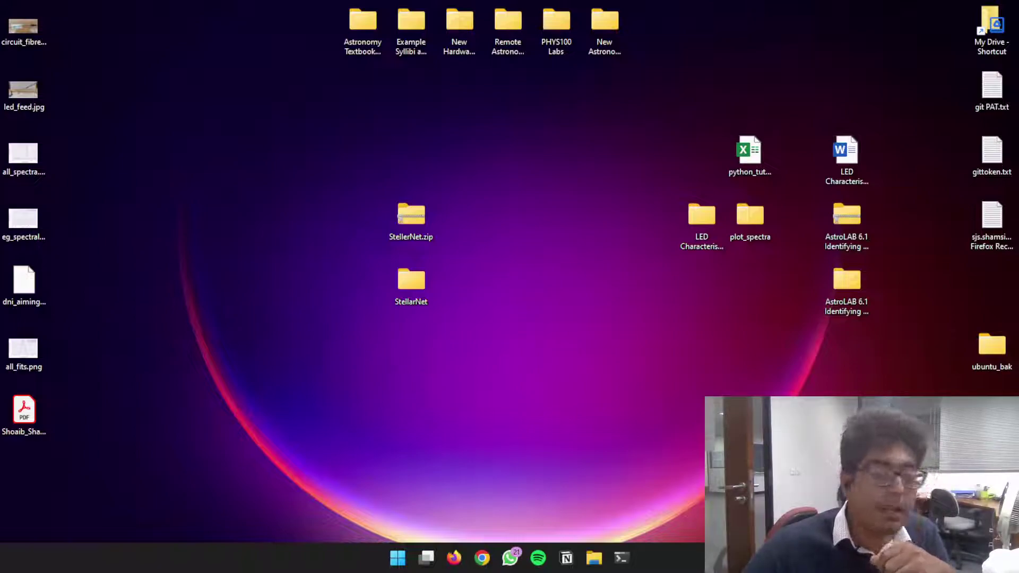
Open the extracted StellarNet folder on the desktop instead of the StellerNet.zip archive
left_click_drag(340, 183, 490, 252)
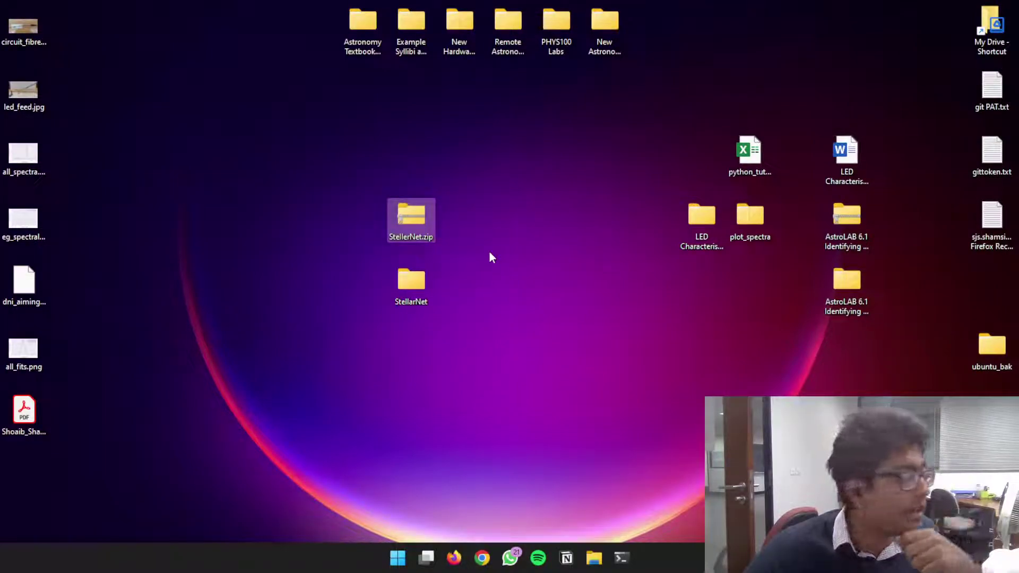
left_click_drag(370, 261, 459, 326)
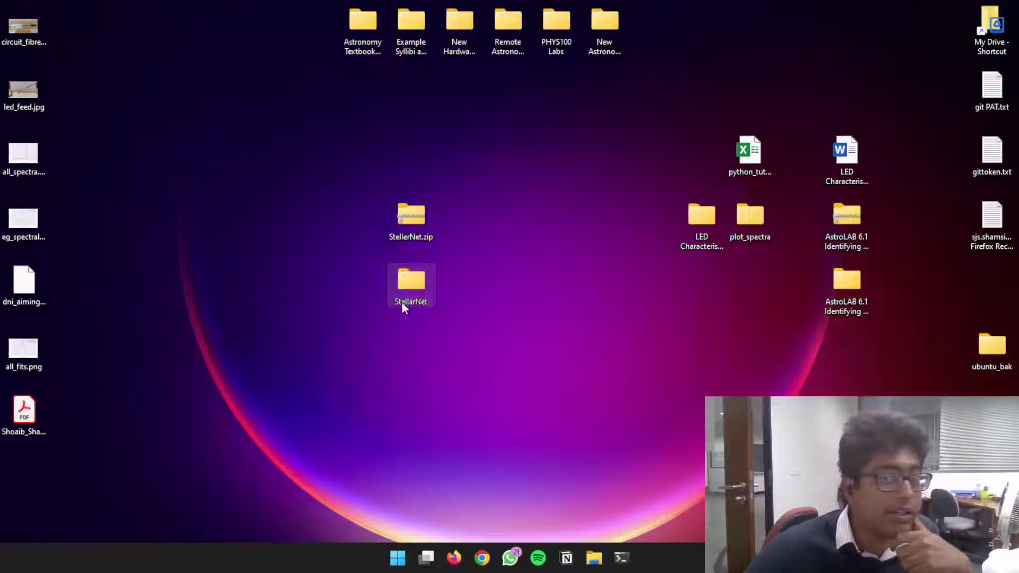
double_click(402, 307)
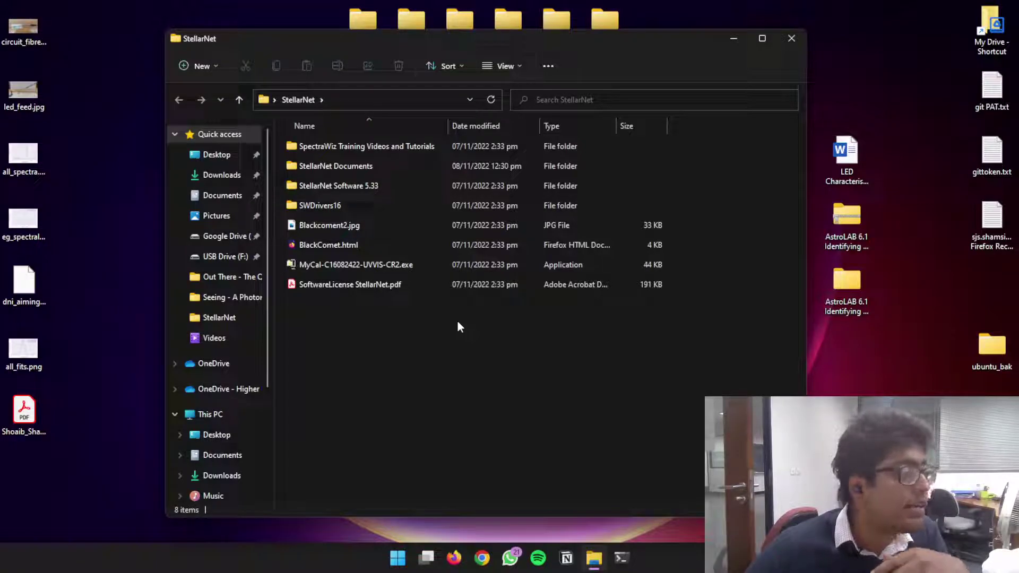
Open the StellarNet Software 5.33 subfolder inside StellarNet
left_click(317, 146)
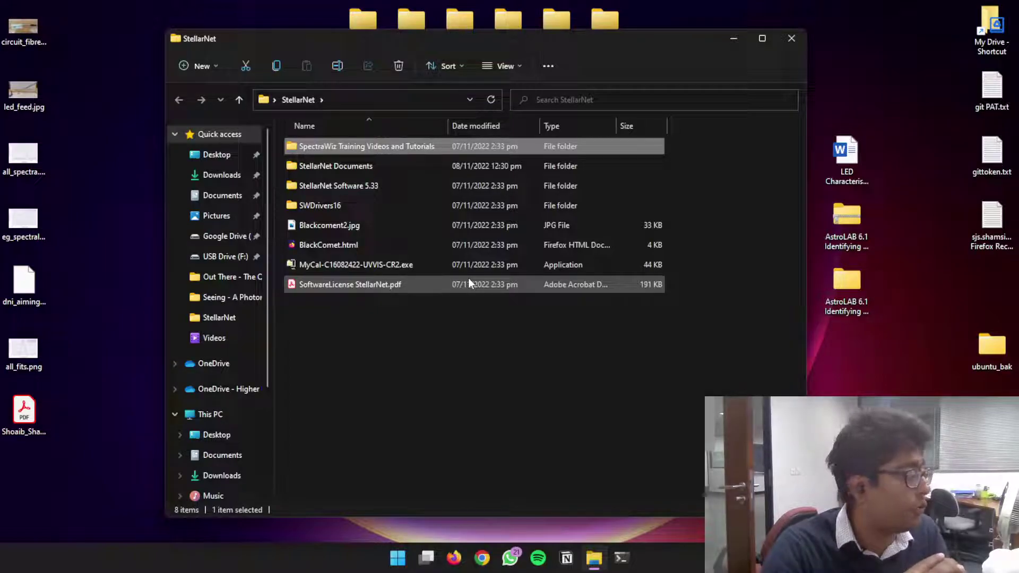
left_click(391, 185)
left_click(371, 204, "shift")
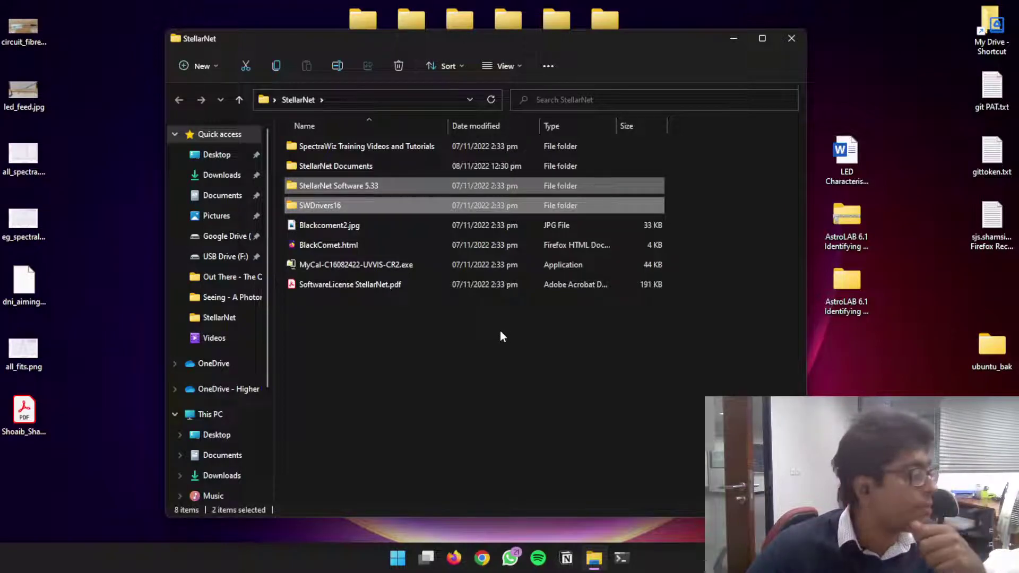
left_click(500, 334)
double_click(365, 187)
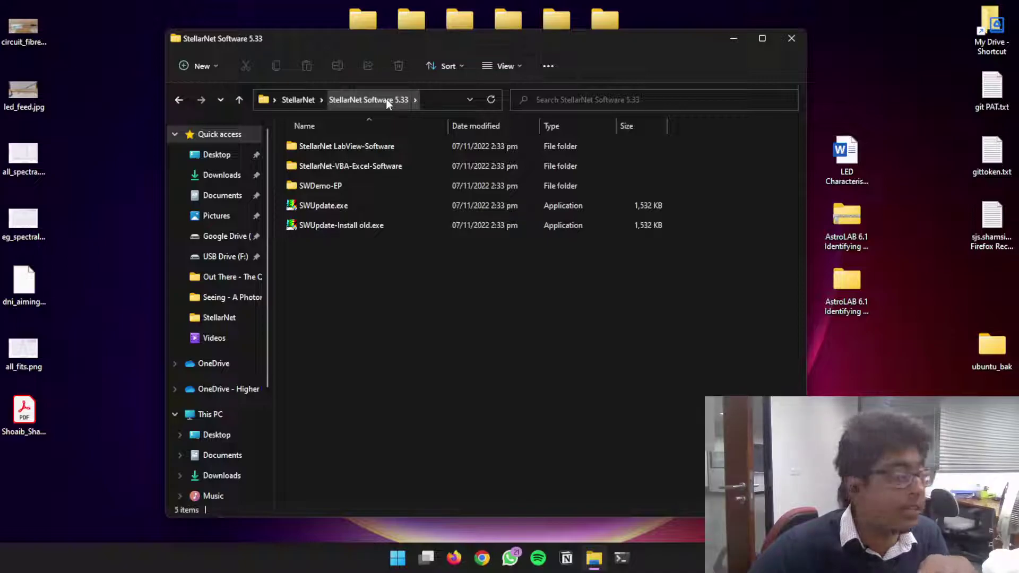
Run SWUpdate.exe to install SpectraWiz and dismiss the finished installer console
double_click(339, 206)
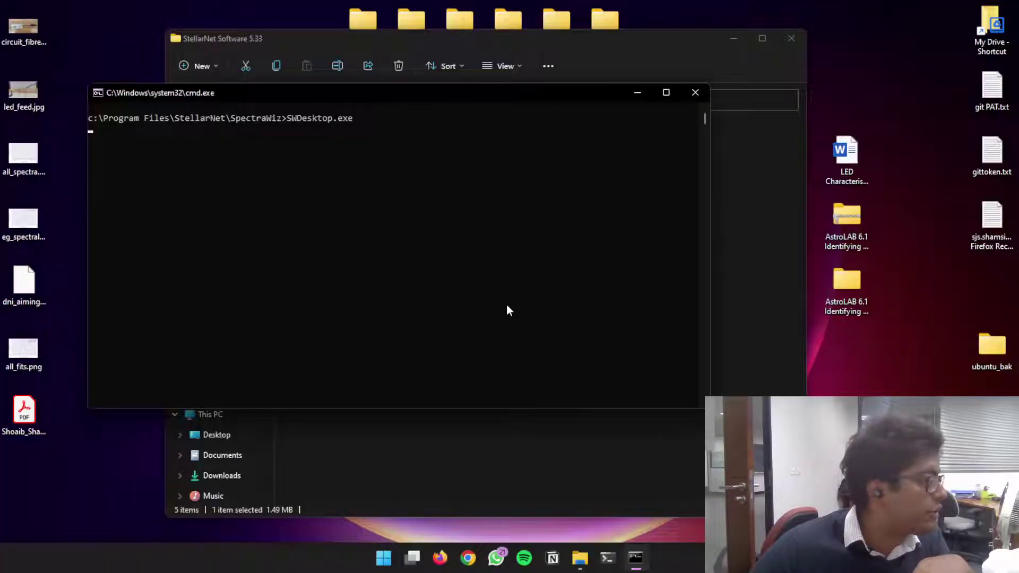
key("Return")
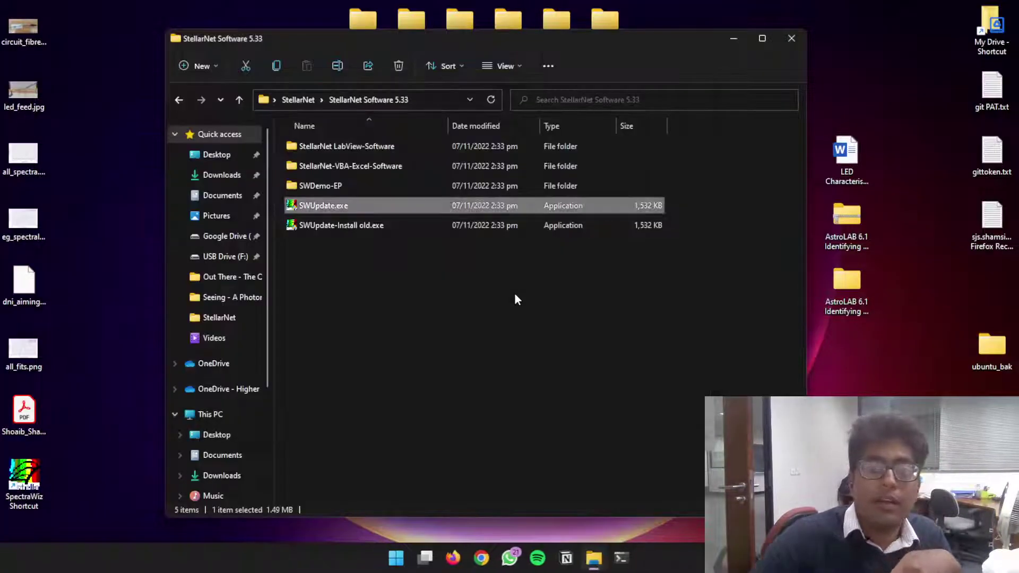
left_click_drag(86, 444, 68, 492)
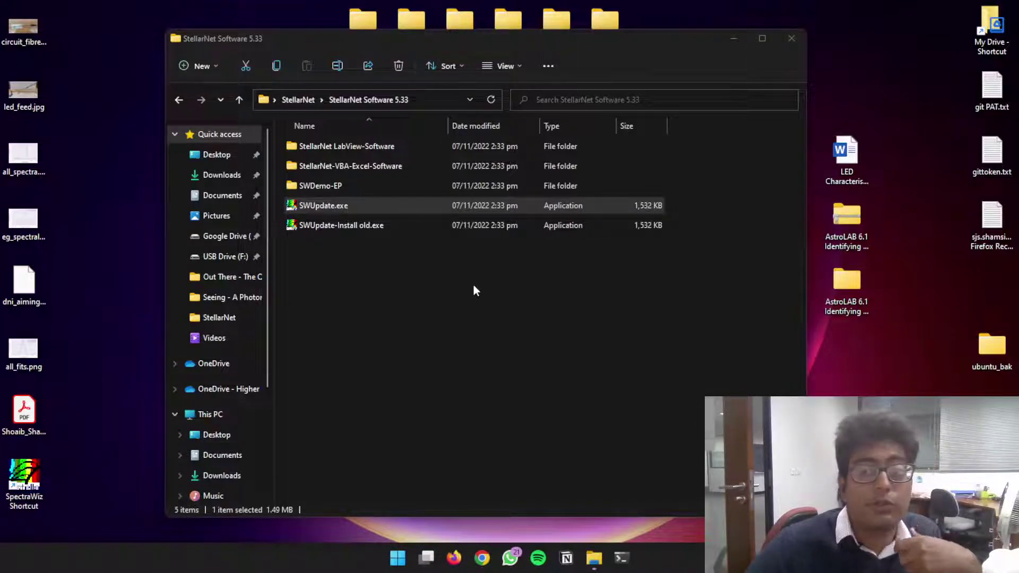
Launch SpectraWiz, dismiss its USB2EPP device-not-present error, exit it, and return to the StellarNet folder
double_click(33, 470)
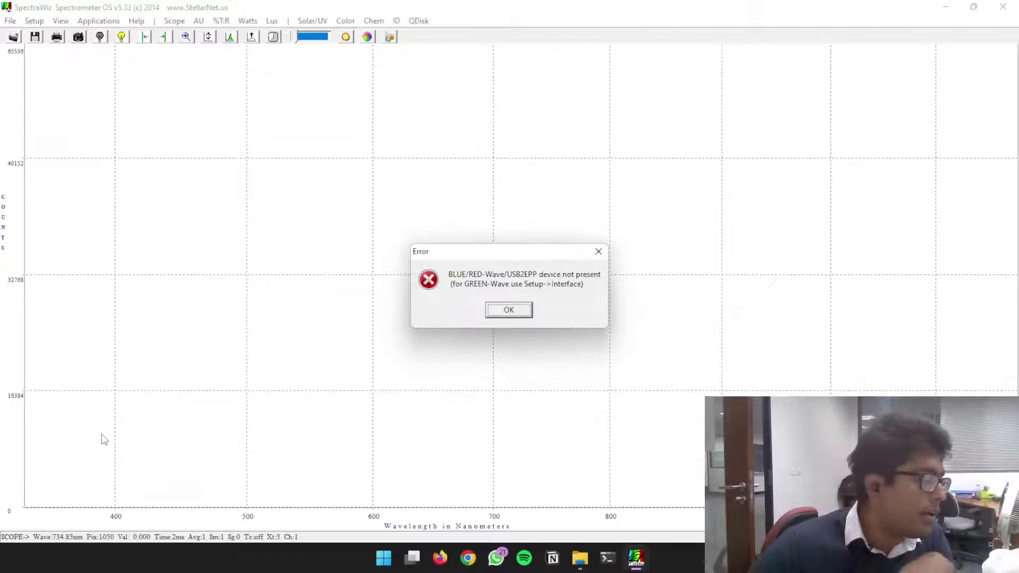
left_click(507, 312)
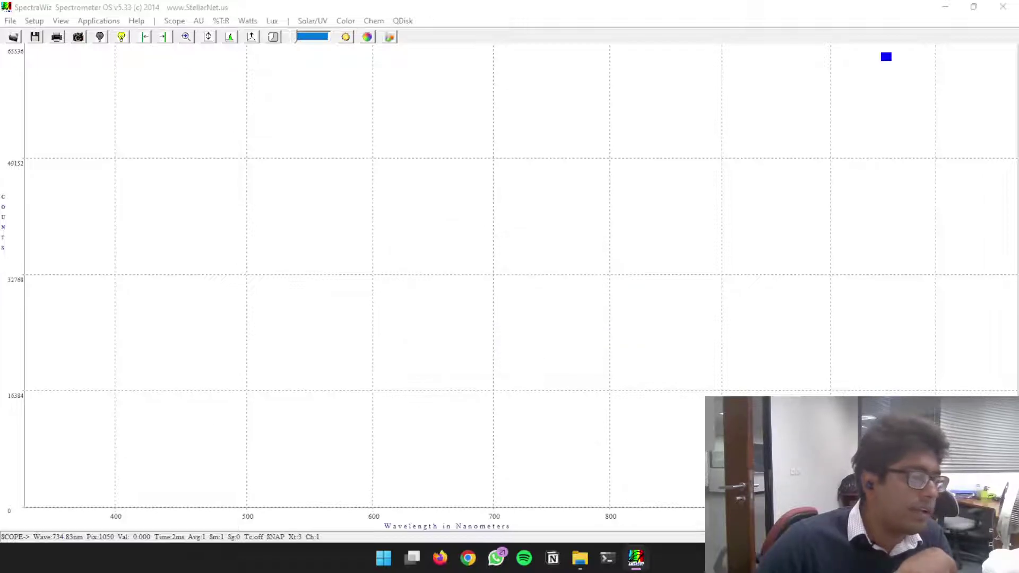
left_click(1002, 6)
left_click(520, 310)
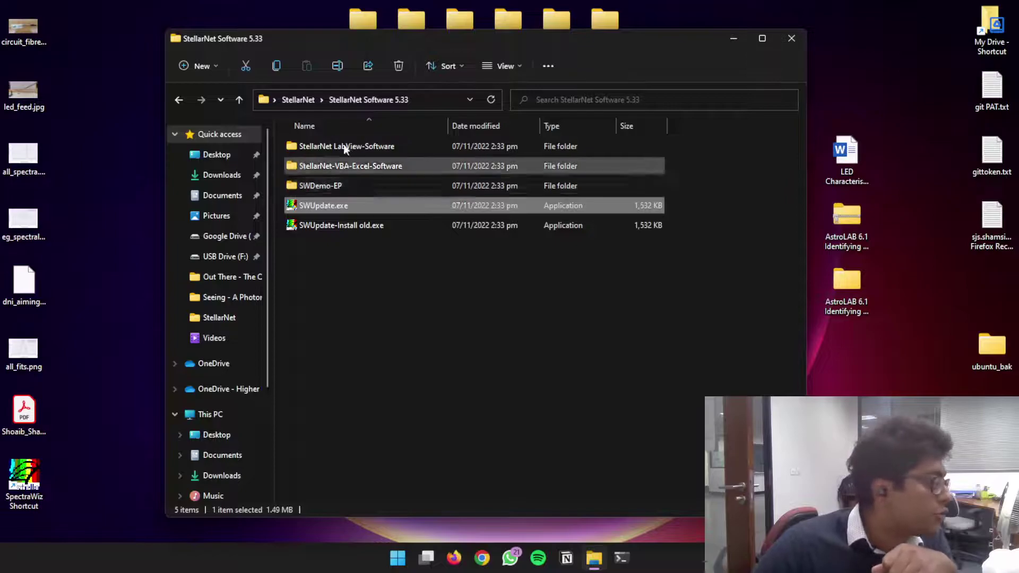
left_click(296, 100)
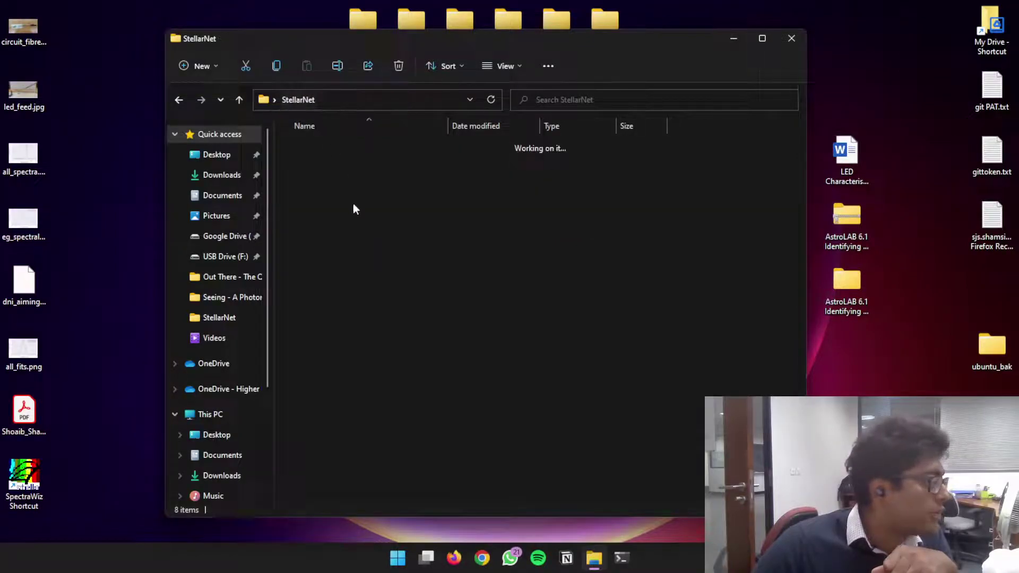
Open the SWDrivers16 folder to run the 64-bit driver installer SWDriver64.exe
left_click(785, 38)
key("alt+Tab")
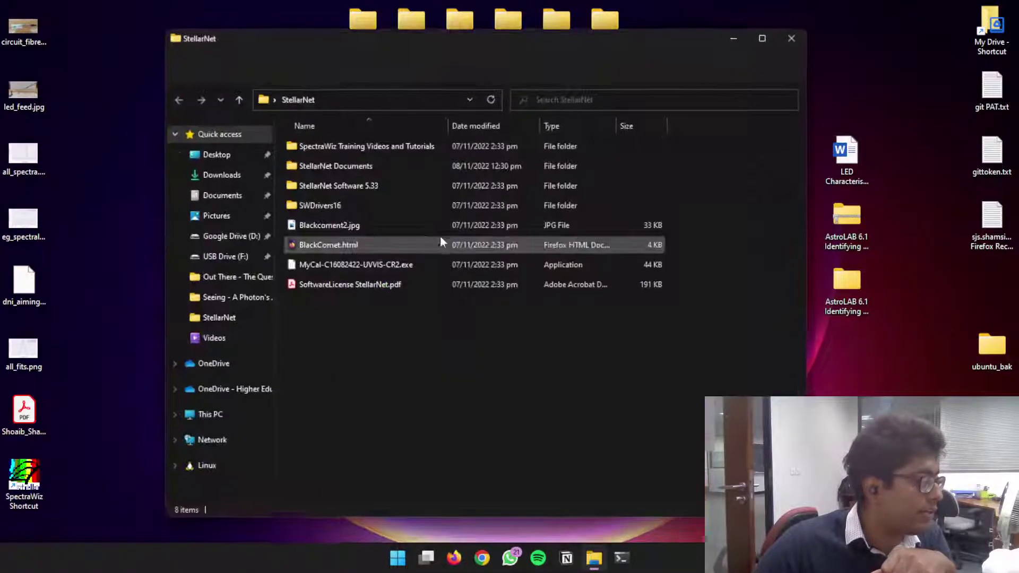
double_click(355, 202)
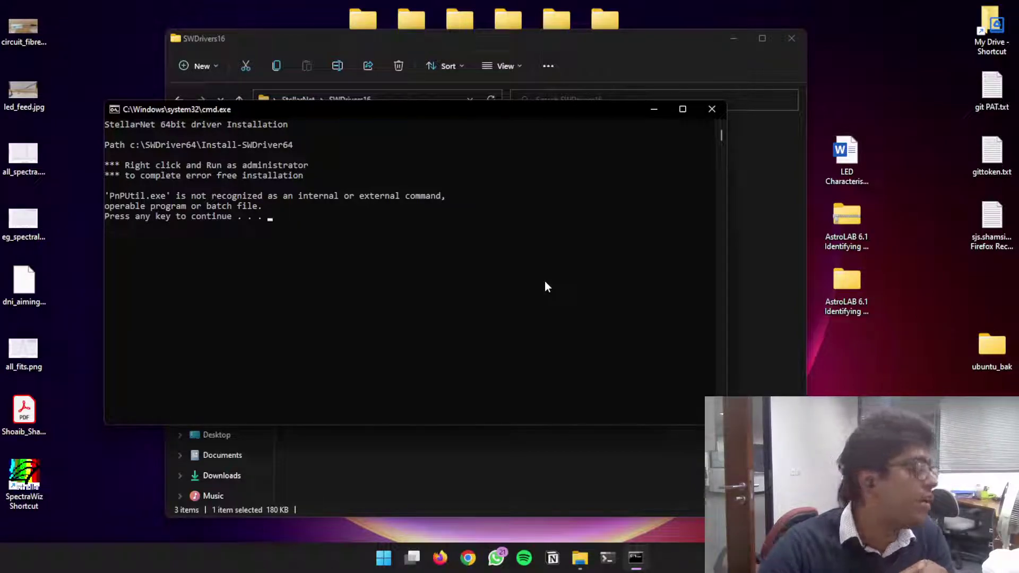
Close the driver console and launch Device Manager by searching 'device'
left_click(712, 110)
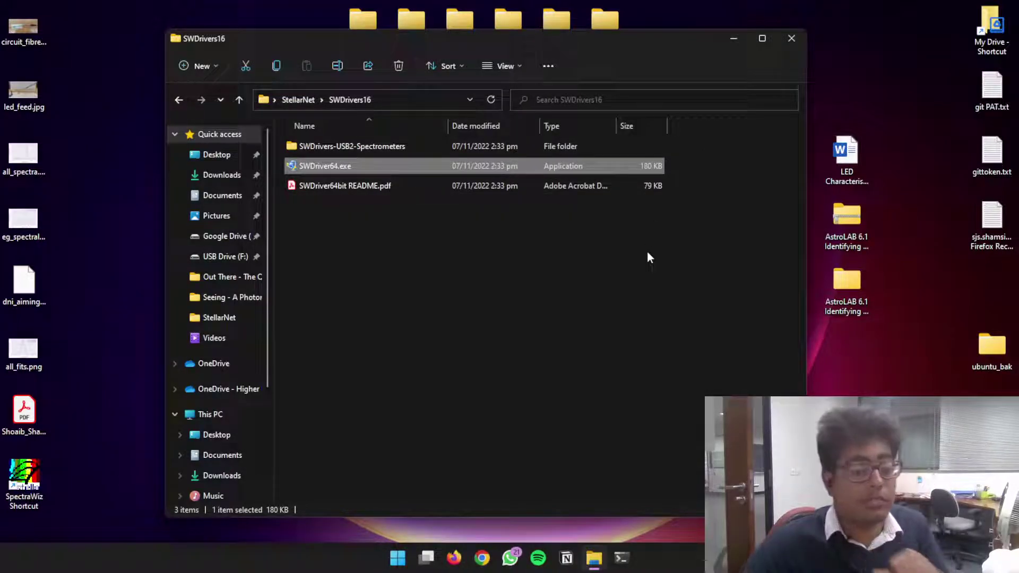
key("super")
type("device")
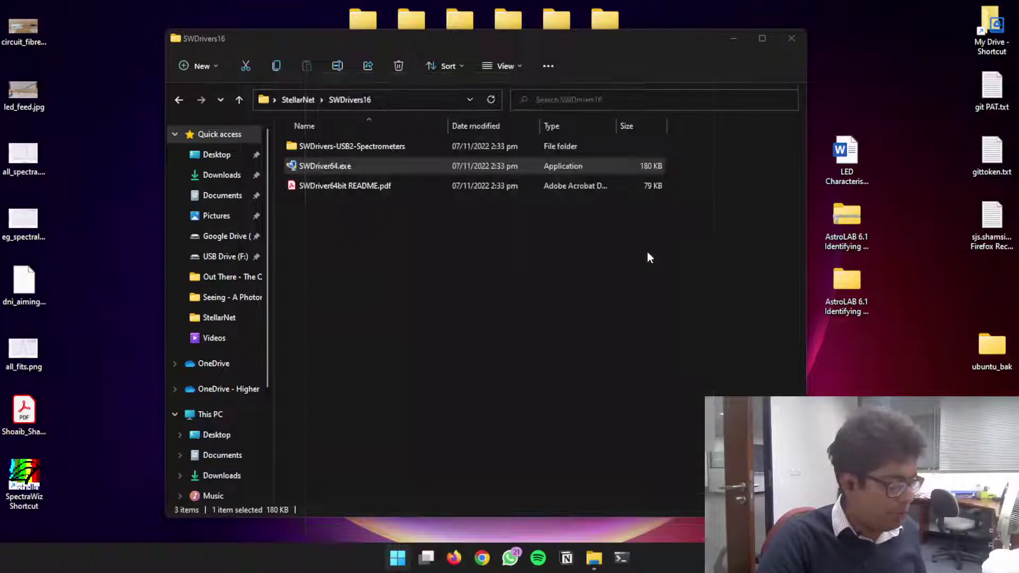
key("Return")
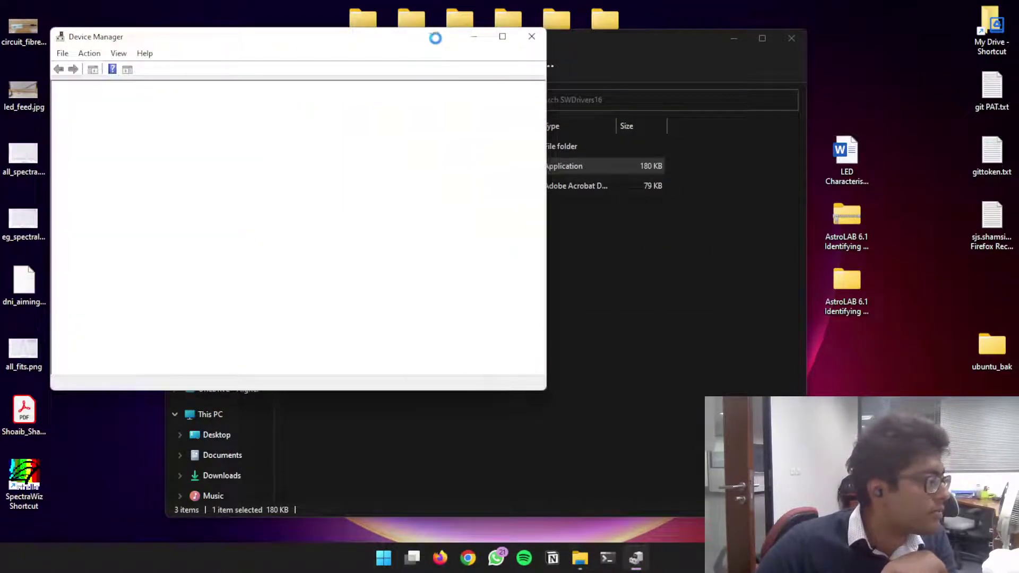
Locate and select the unrecognised USB2EPP device under Other devices
left_click_drag(438, 43, 496, 36)
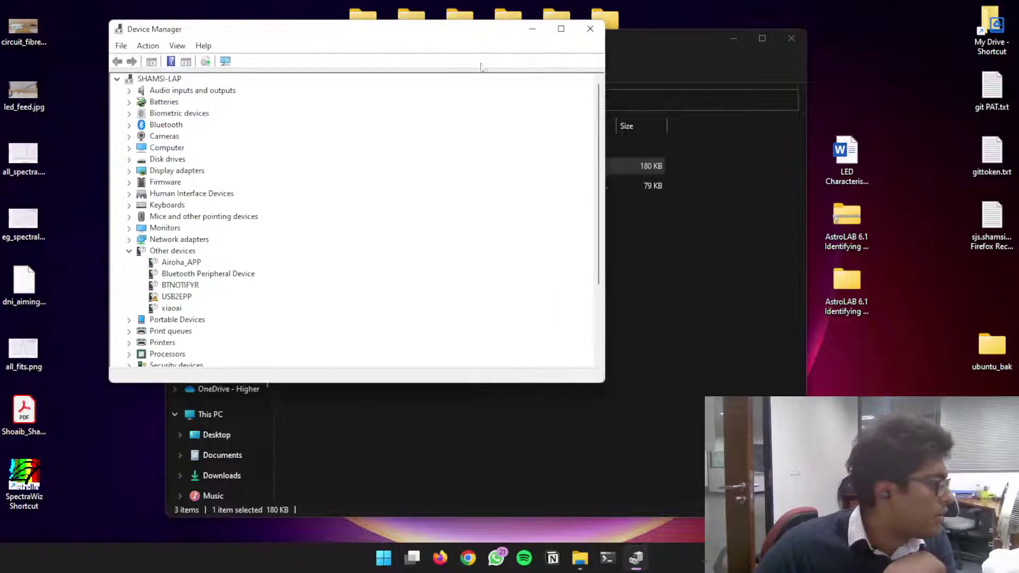
scroll(218, 302, "down", 3)
scroll(182, 262, "up", 2)
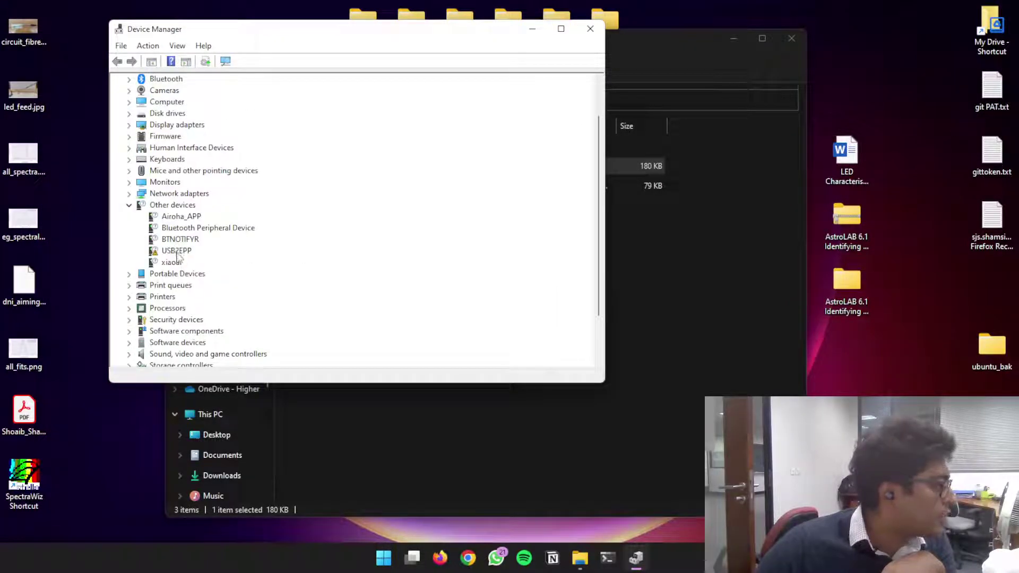
left_click(178, 252)
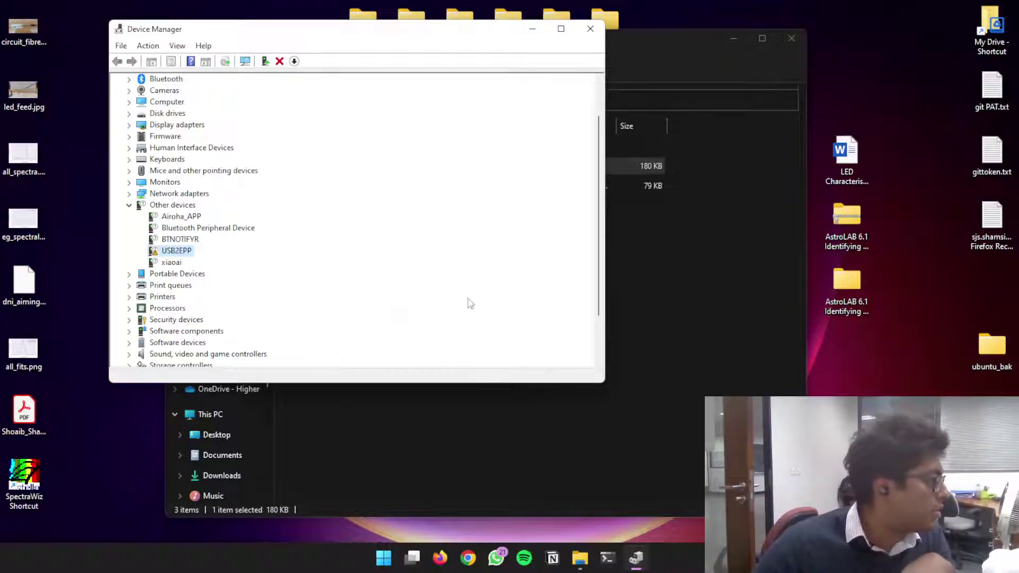
Start updating the USB2EPP driver, choosing to browse the computer for drivers
right_click(176, 253)
left_click(210, 263)
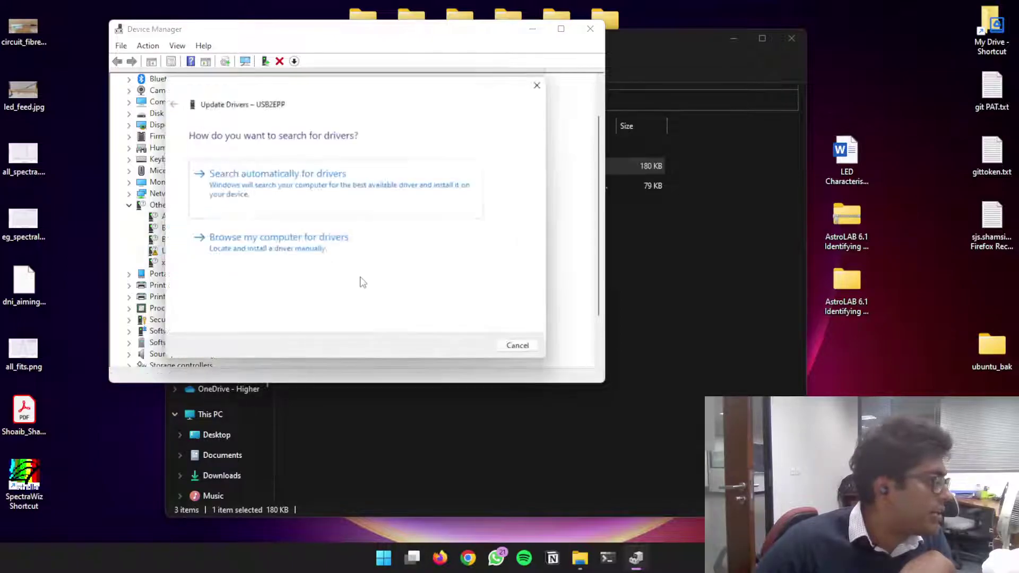
left_click(325, 257)
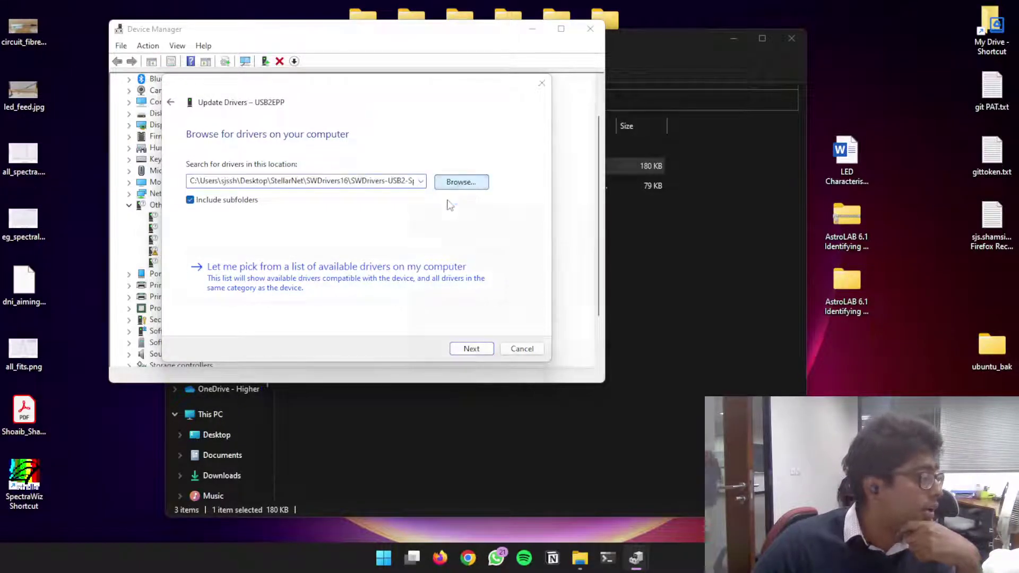
left_click(460, 182)
Set the search folder to StellarNet\SWDrivers16's Win7, Win 8, Win10-64bit driver folder
left_click_drag(464, 183, 444, 175)
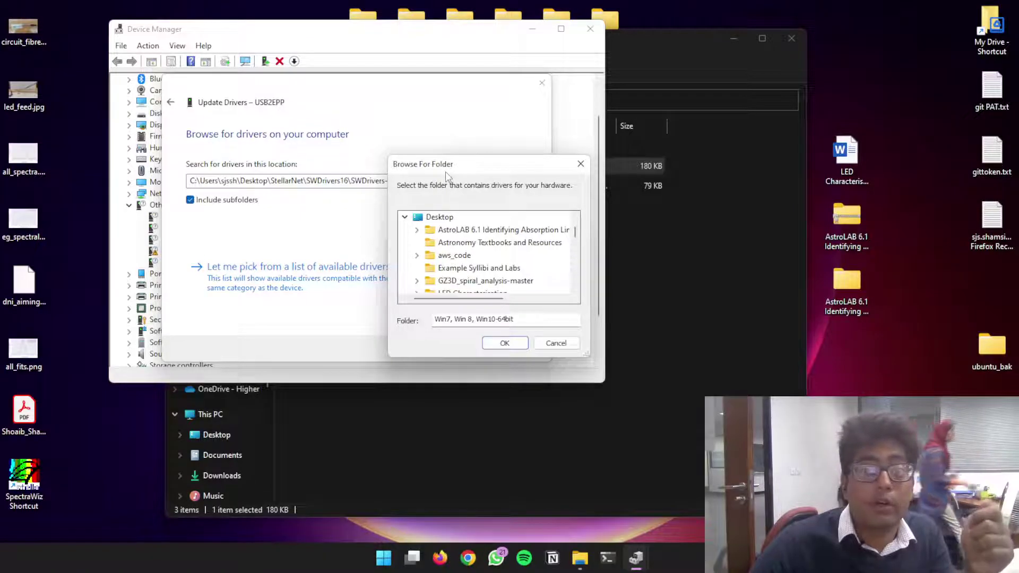
left_click_drag(446, 173, 436, 156)
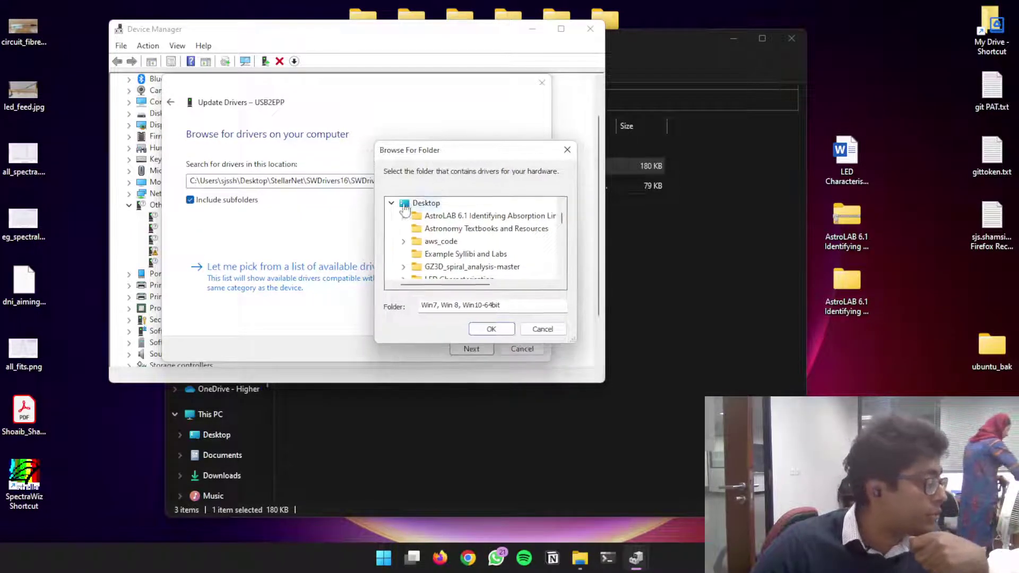
left_click(424, 202)
left_click_drag(561, 225, 561, 242)
left_click(443, 217)
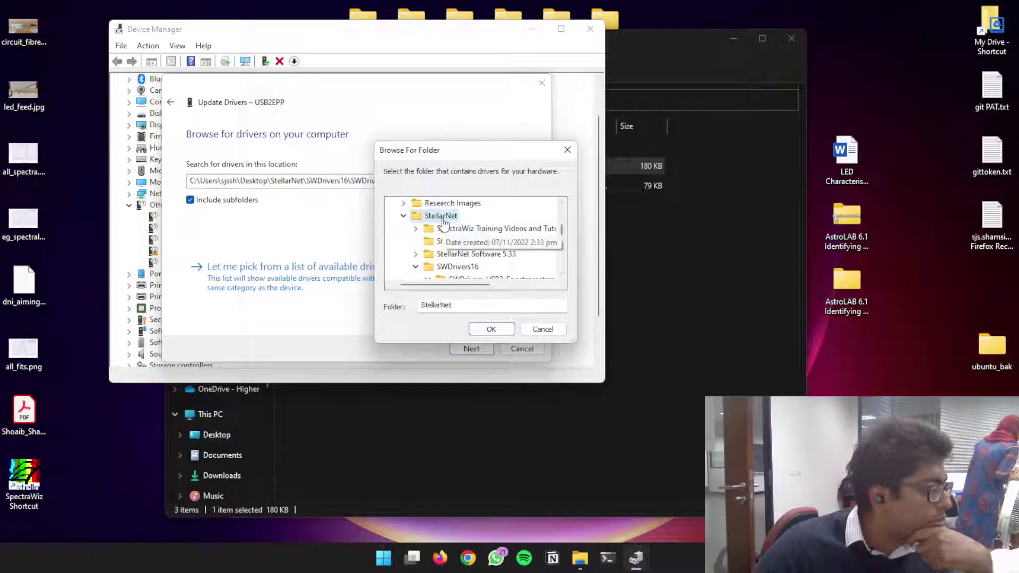
left_click(464, 270)
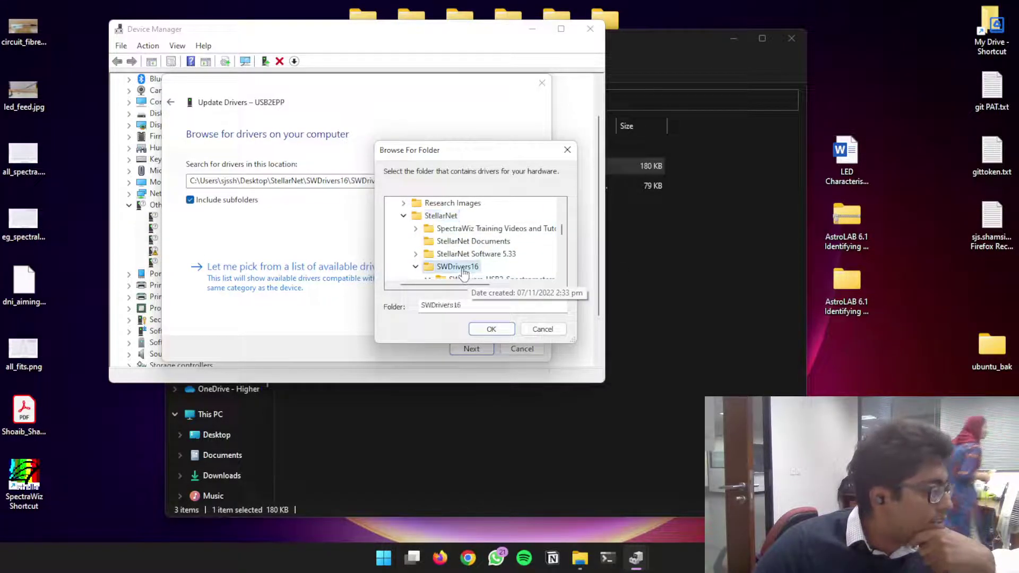
left_click_drag(561, 230, 562, 233)
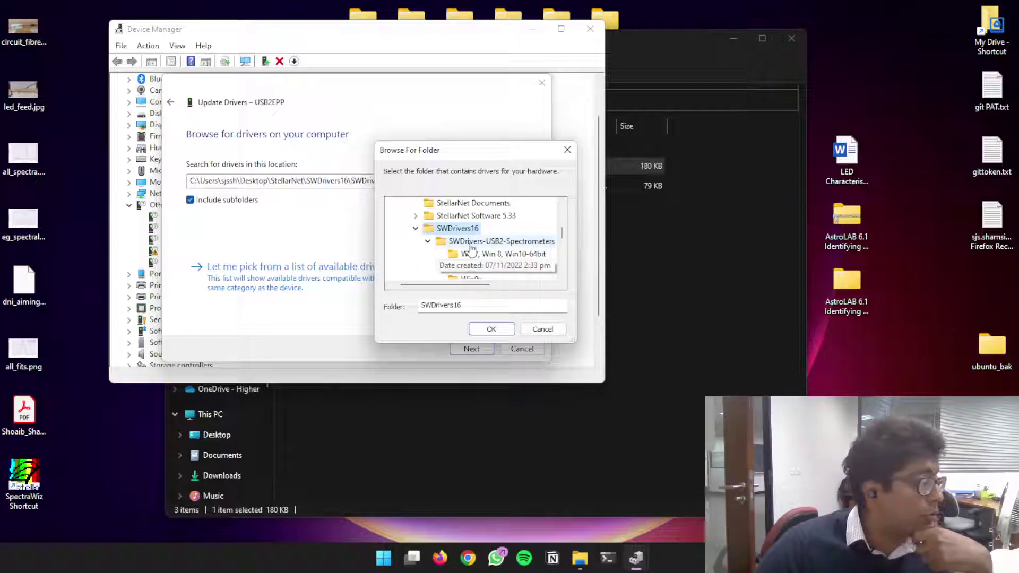
left_click(484, 254)
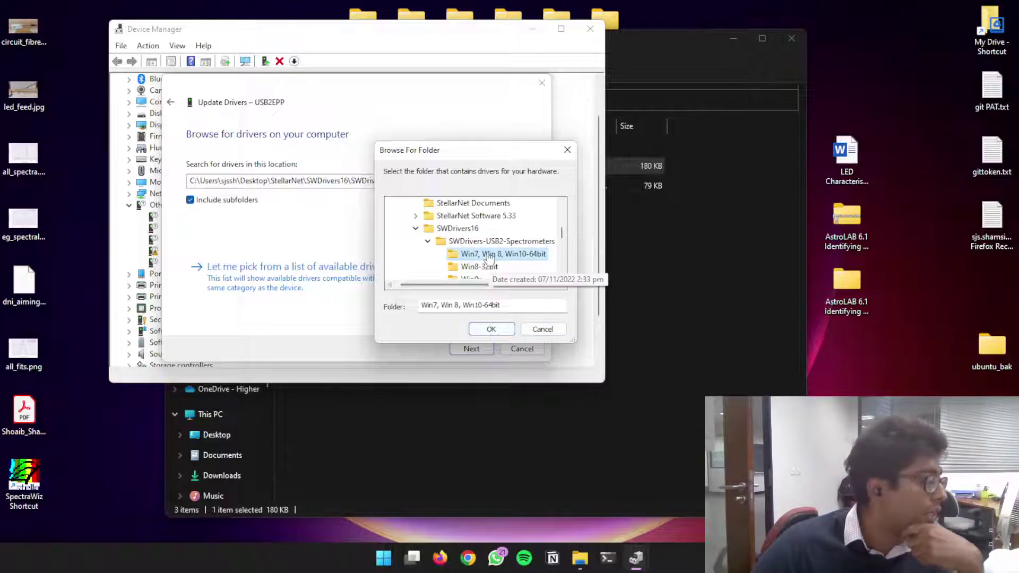
left_click(490, 329)
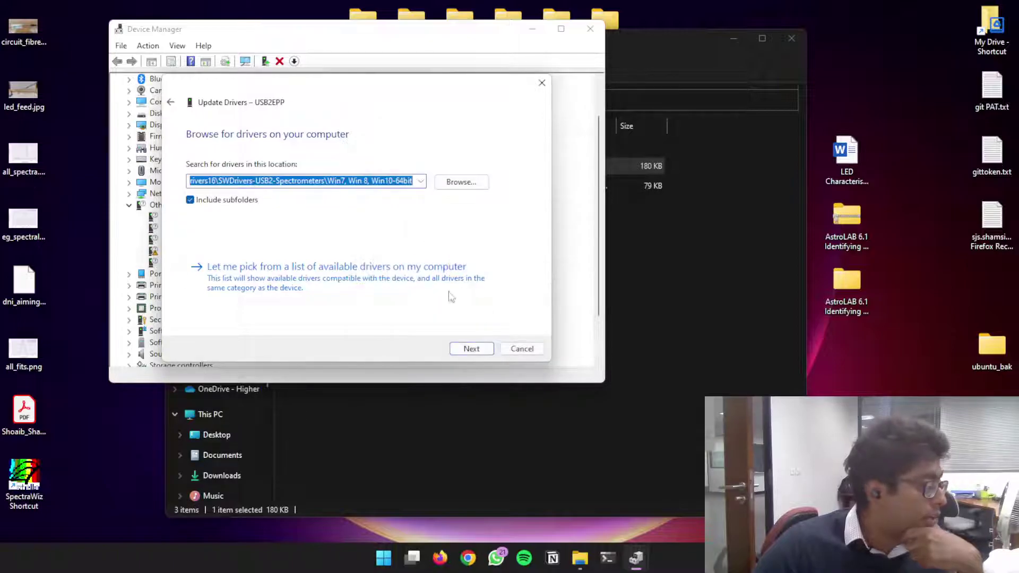
Install the driver so USB2EPP becomes StellarNet Spectrometer under USBDEV, then close Device Manager
left_click(470, 349)
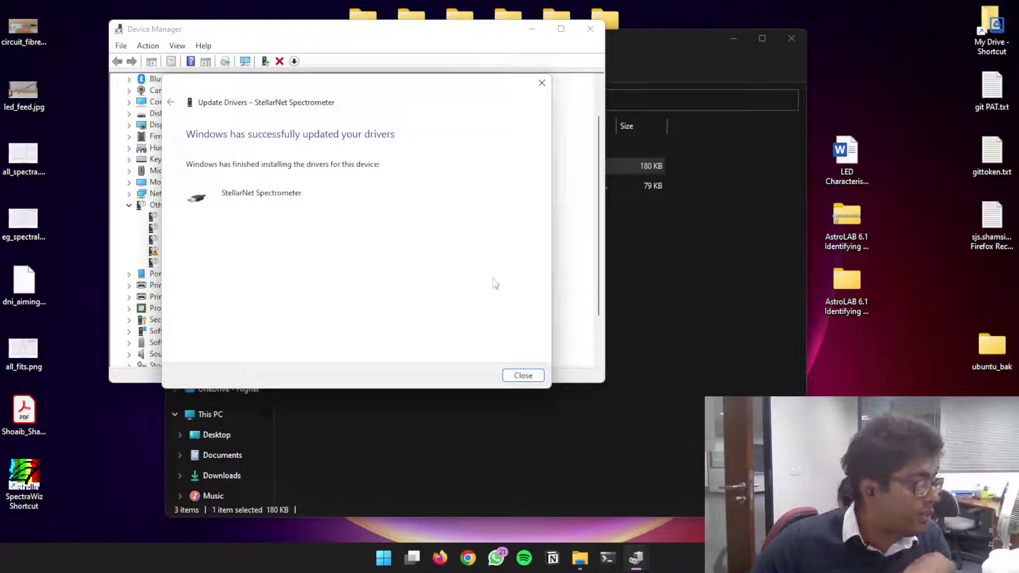
left_click(531, 375)
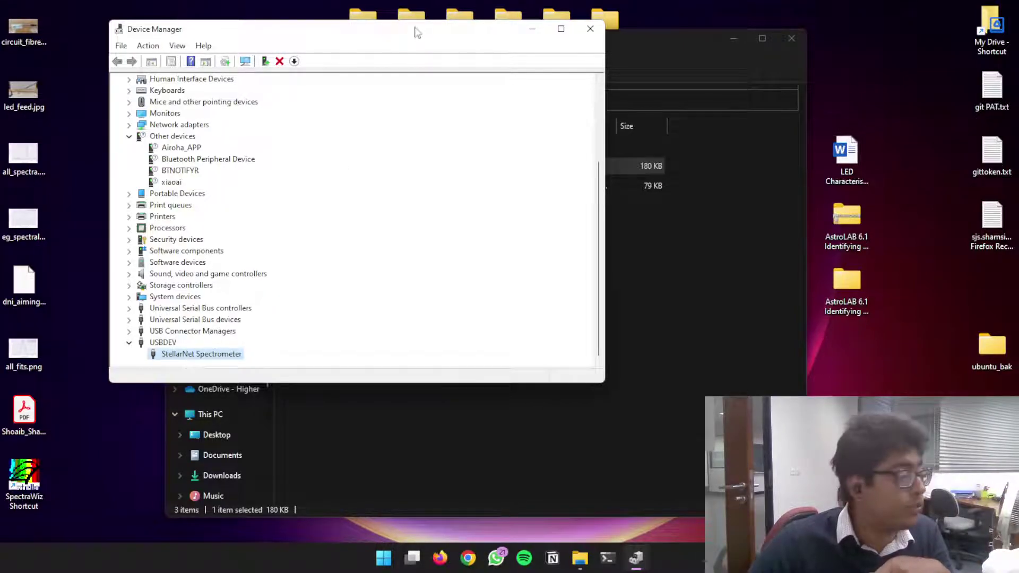
left_click(591, 29)
Close File Explorer and start SpectraWiz from its desktop shortcut, now without the device error
left_click(791, 38)
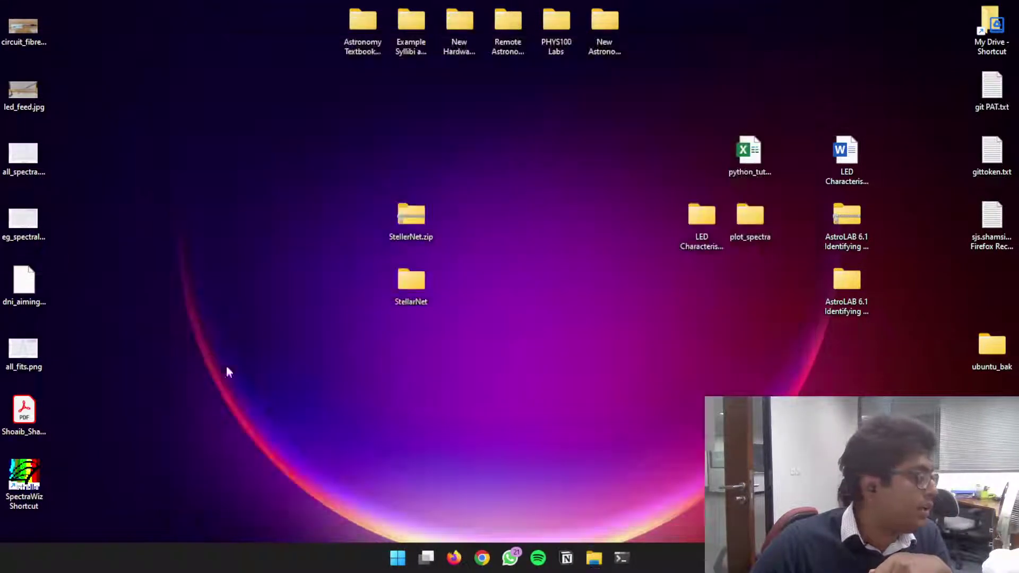
double_click(21, 478)
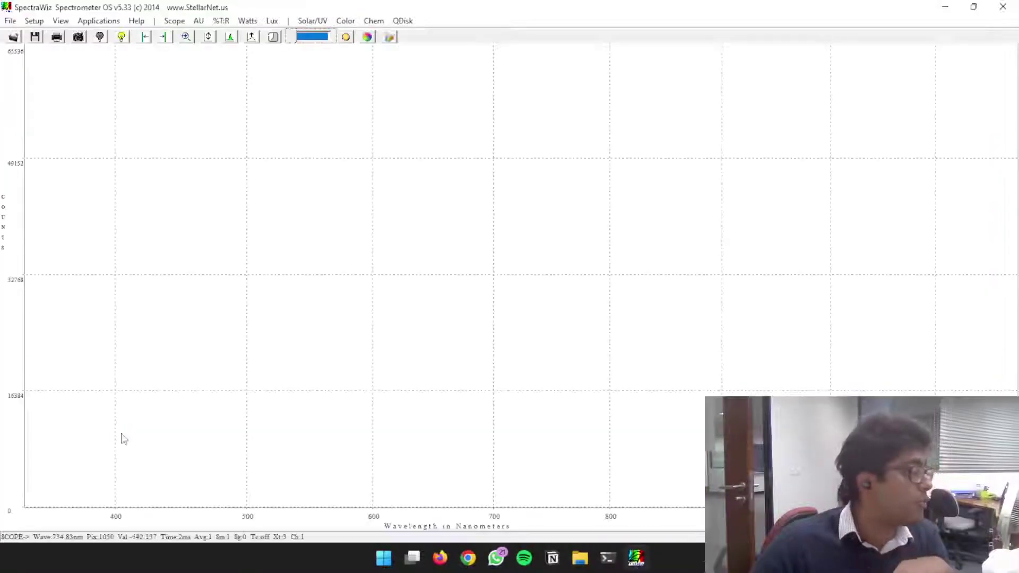